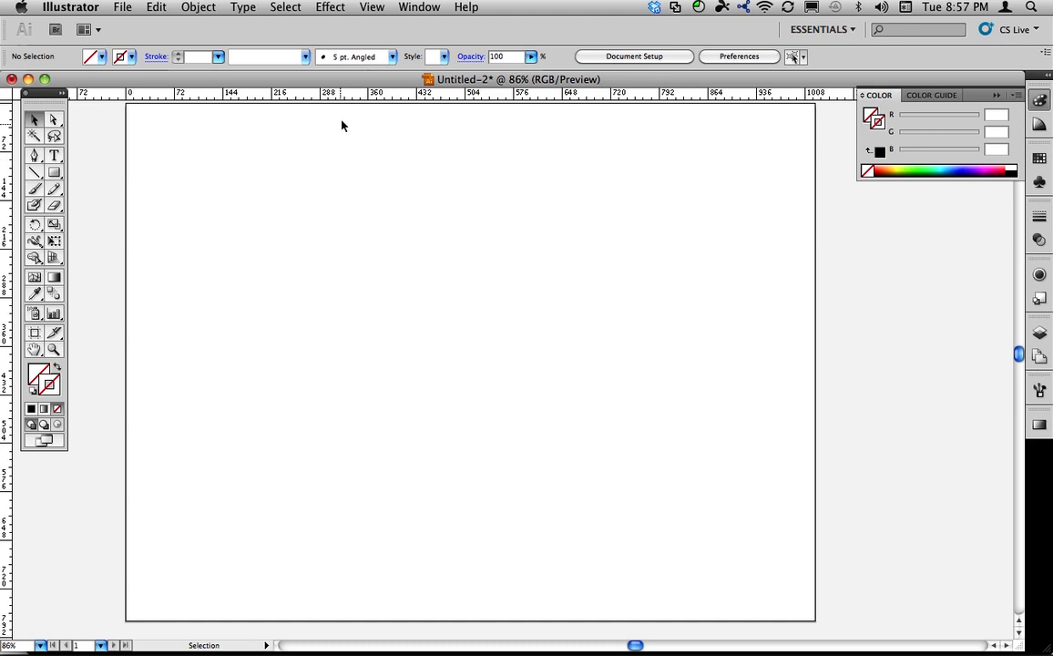
# - Set the ruler units to pixels and place vertical guides at about 216 and 864 px and horizontal guides at about 216 and 504 px
pyautogui.rightClick(363, 92)
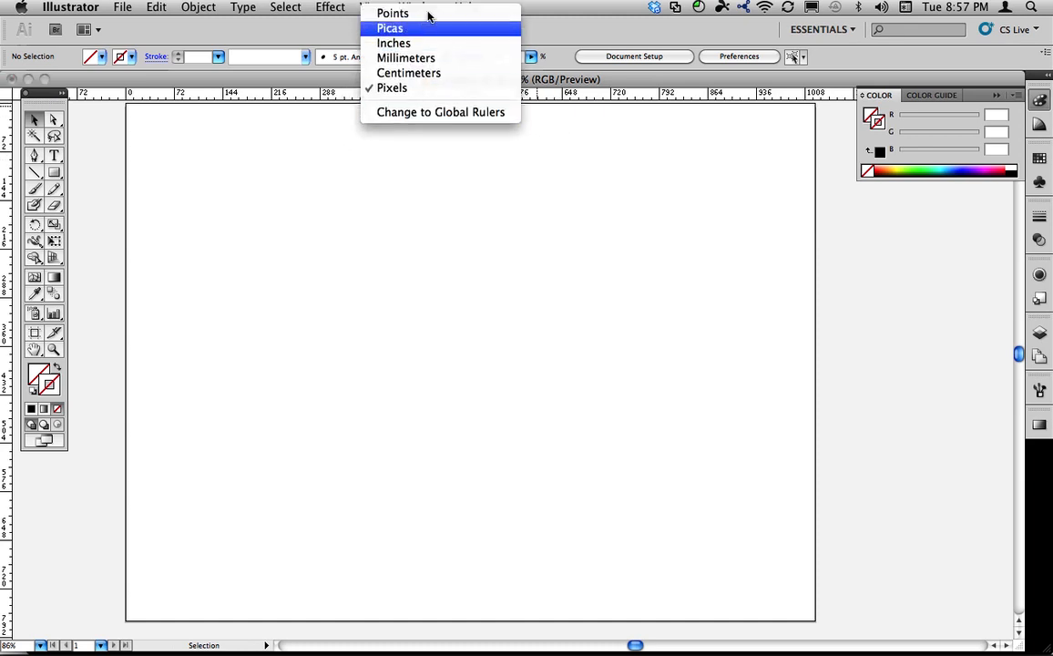
pyautogui.click(394, 88)
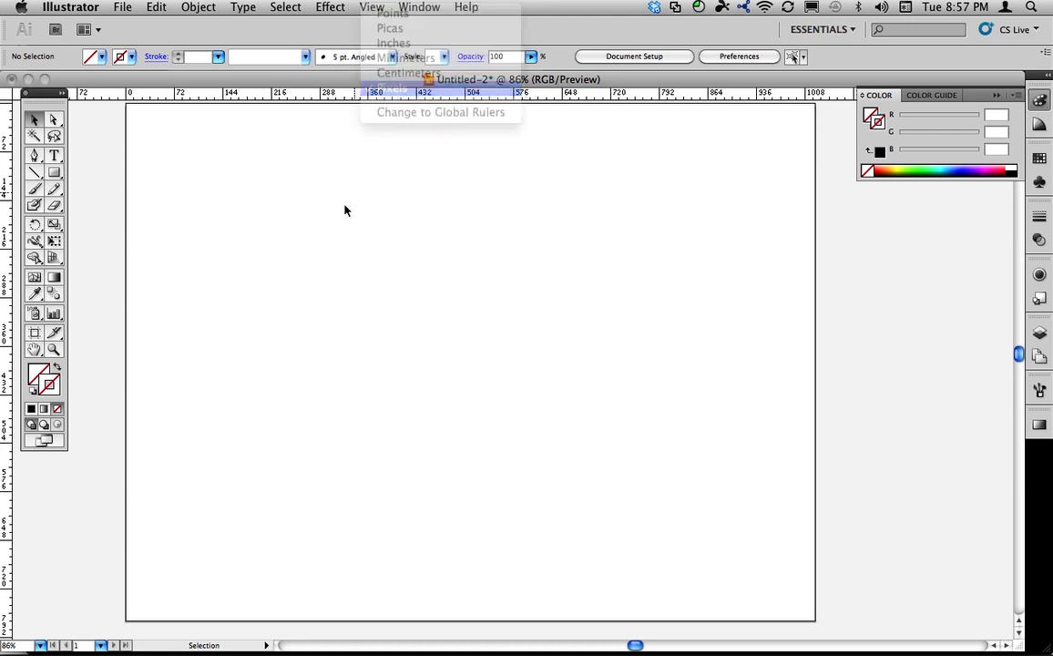
pyautogui.moveTo(3, 228); pyautogui.dragTo(271, 210)
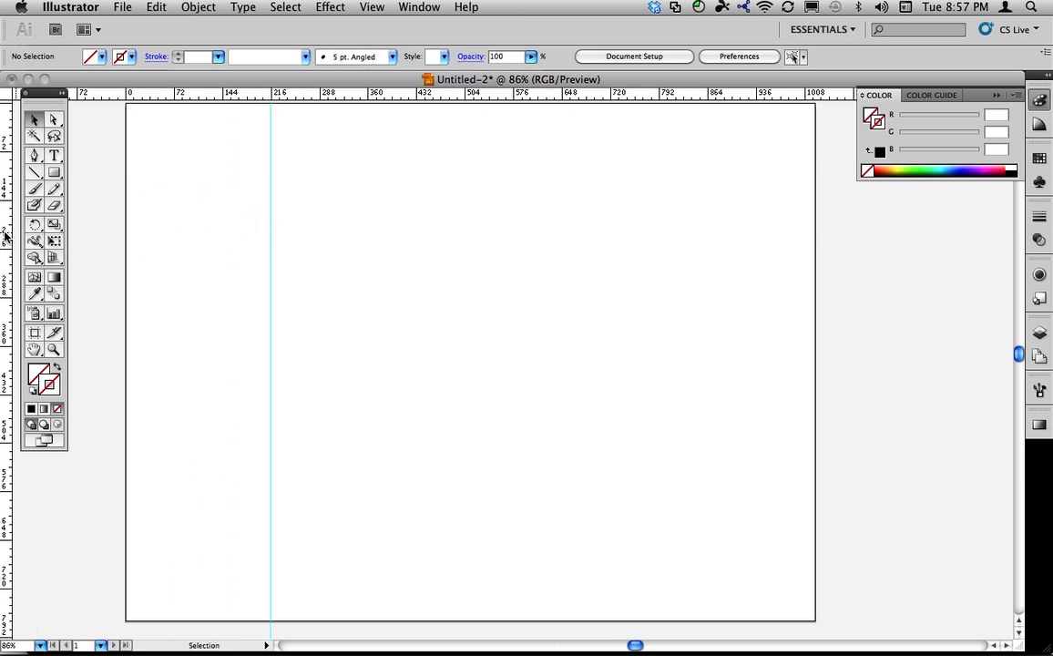
pyautogui.moveTo(5, 235); pyautogui.dragTo(708, 219)
pyautogui.moveTo(643, 92); pyautogui.dragTo(642, 248)
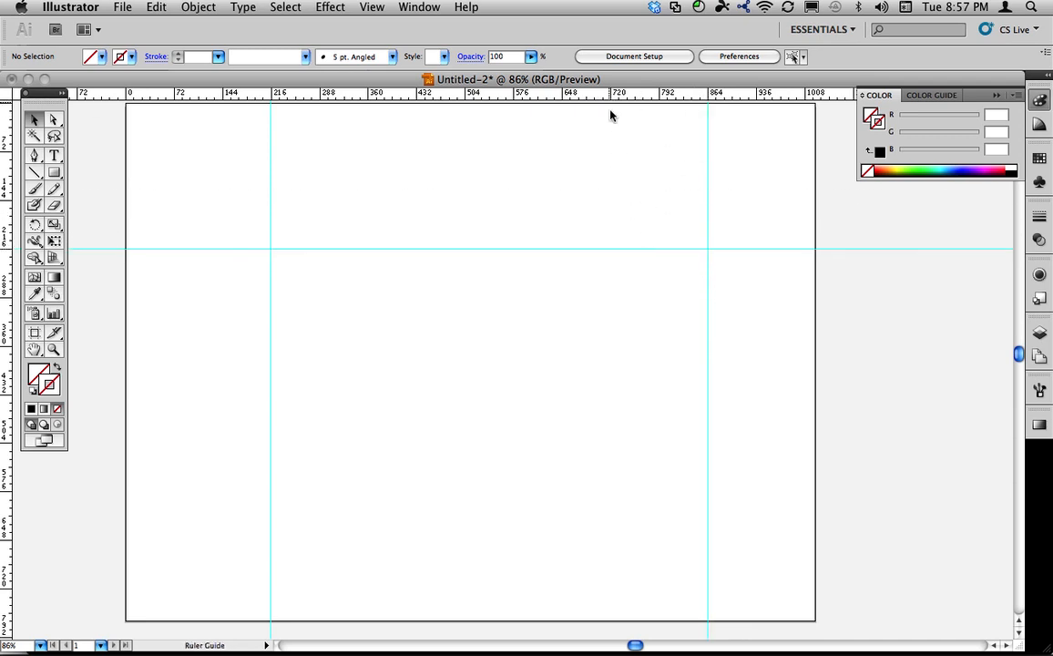
pyautogui.moveTo(610, 92); pyautogui.dragTo(641, 447)
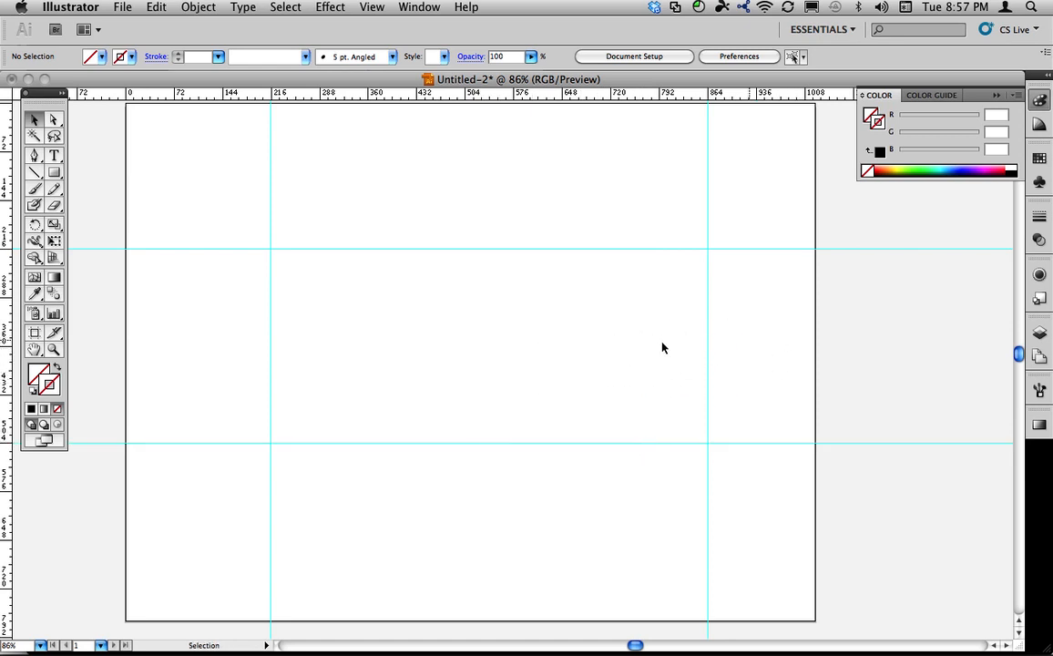
# - Unlock the guides and move the right vertical guide to about 792 px on the ruler
pyautogui.click(372, 6)
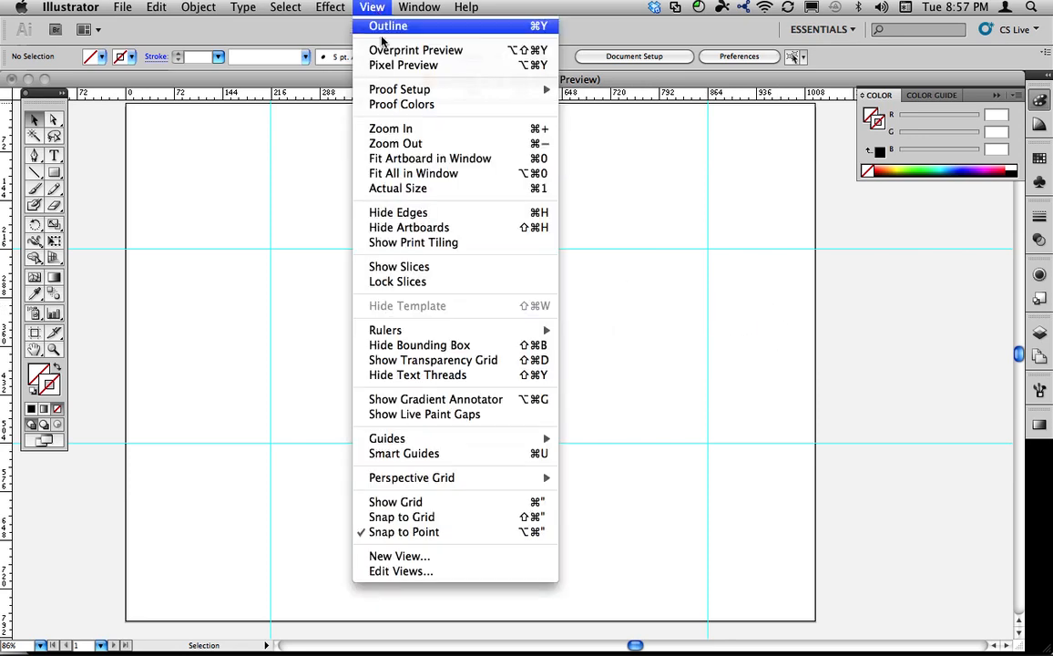
pyautogui.moveTo(499, 334)
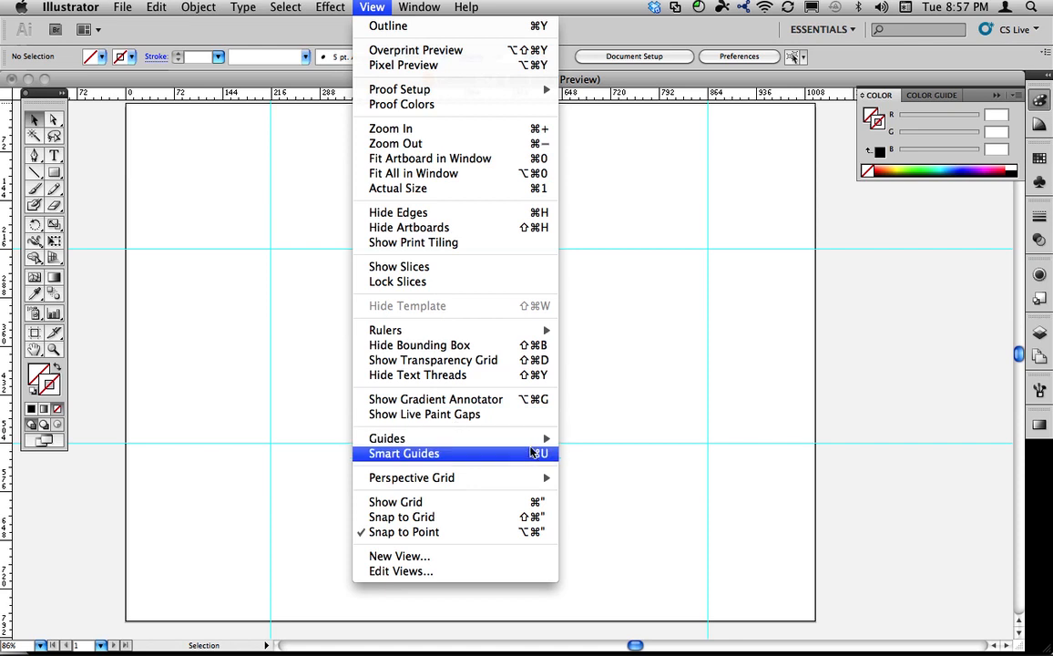
pyautogui.moveTo(528, 438)
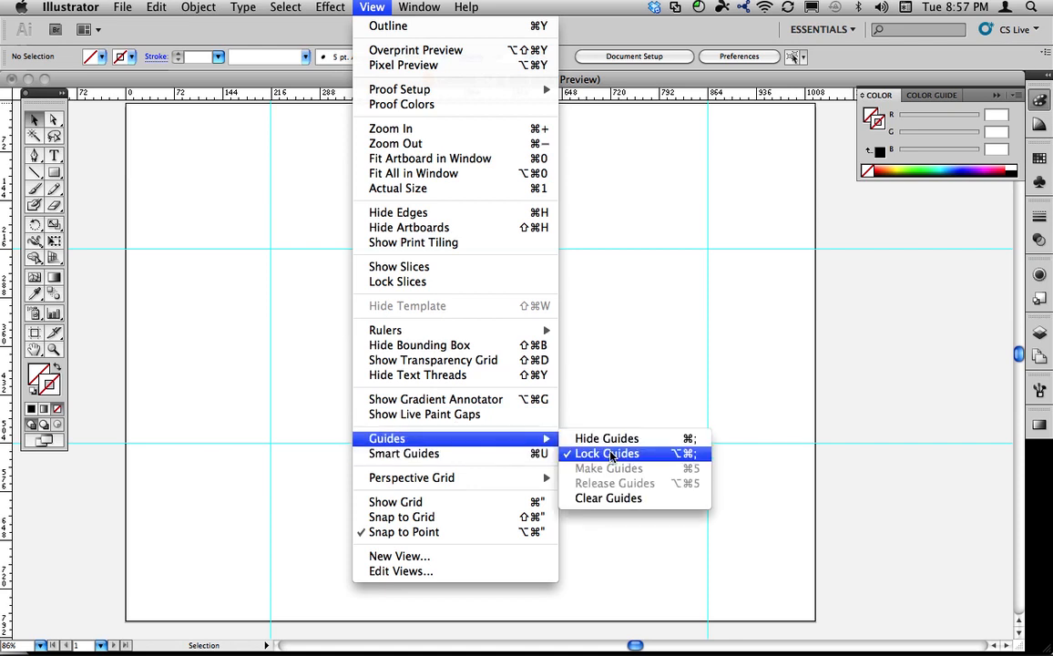
pyautogui.click(618, 454)
pyautogui.click(708, 364)
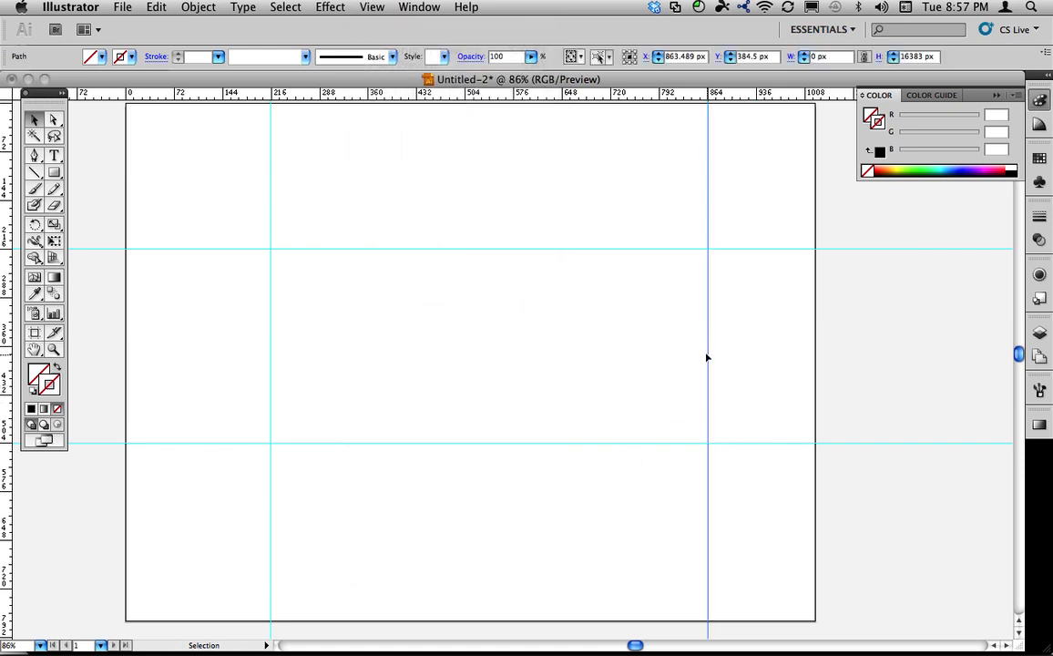
pyautogui.moveTo(710, 355); pyautogui.dragTo(660, 359)
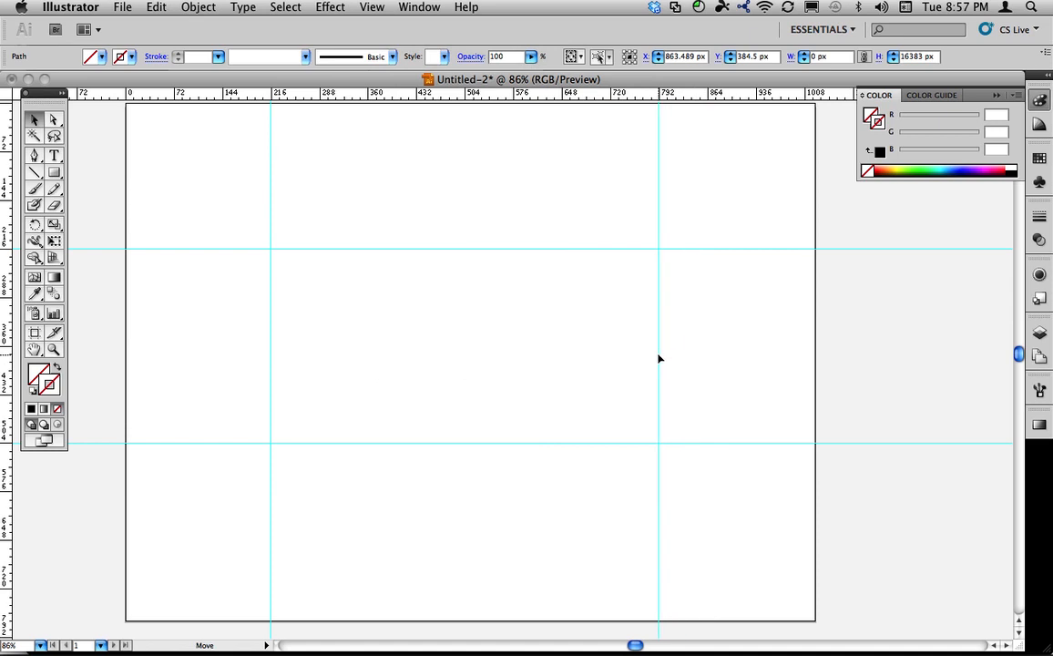
pyautogui.click(629, 301)
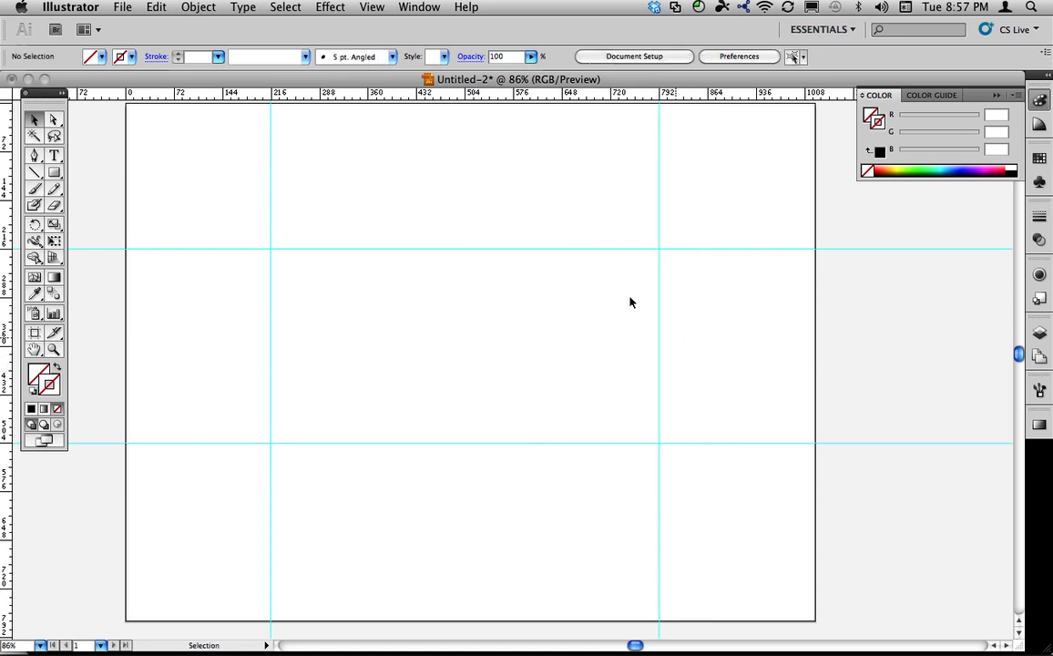
# - Lock the guides again and try to select them by marquee-selecting across the artboard
pyautogui.click(371, 6)
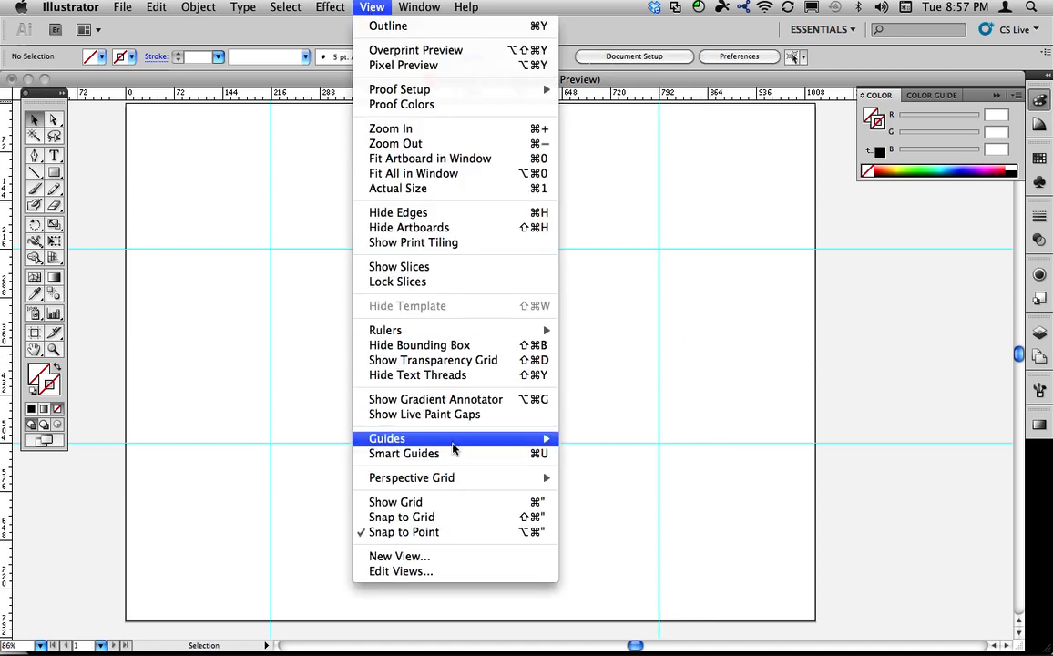
pyautogui.moveTo(545, 444)
pyautogui.click(603, 453)
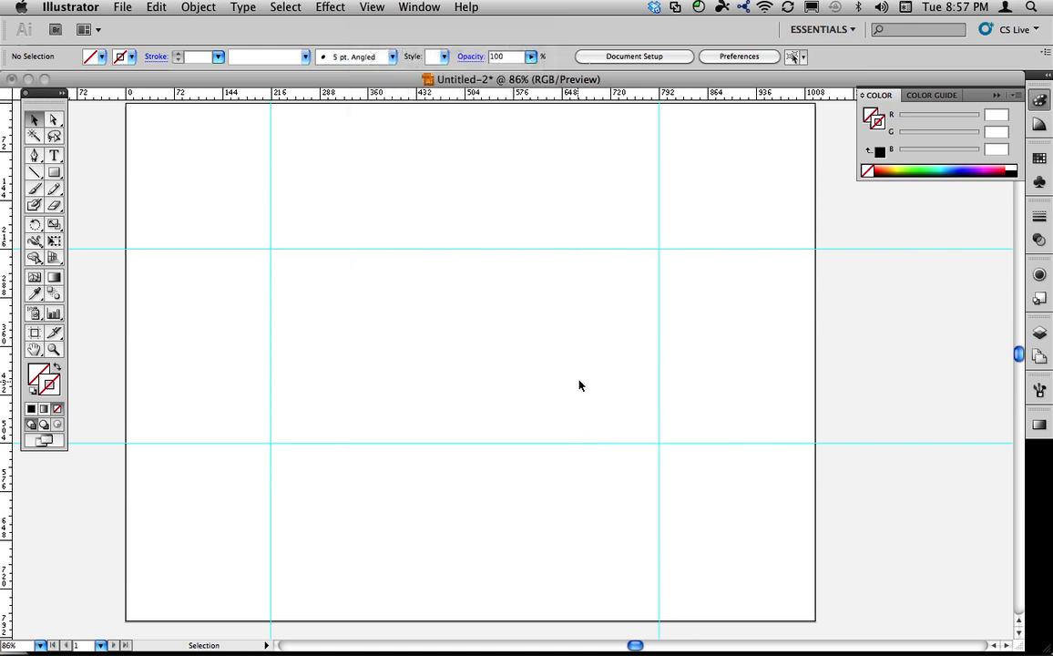
pyautogui.moveTo(708, 339); pyautogui.dragTo(615, 536)
pyautogui.moveTo(352, 420); pyautogui.dragTo(390, 460)
pyautogui.moveTo(257, 234); pyautogui.dragTo(811, 525)
# - Draw a rectangle about 576 by 287 px, snapped to the four guides in the middle of the artboard
pyautogui.click(53, 156)
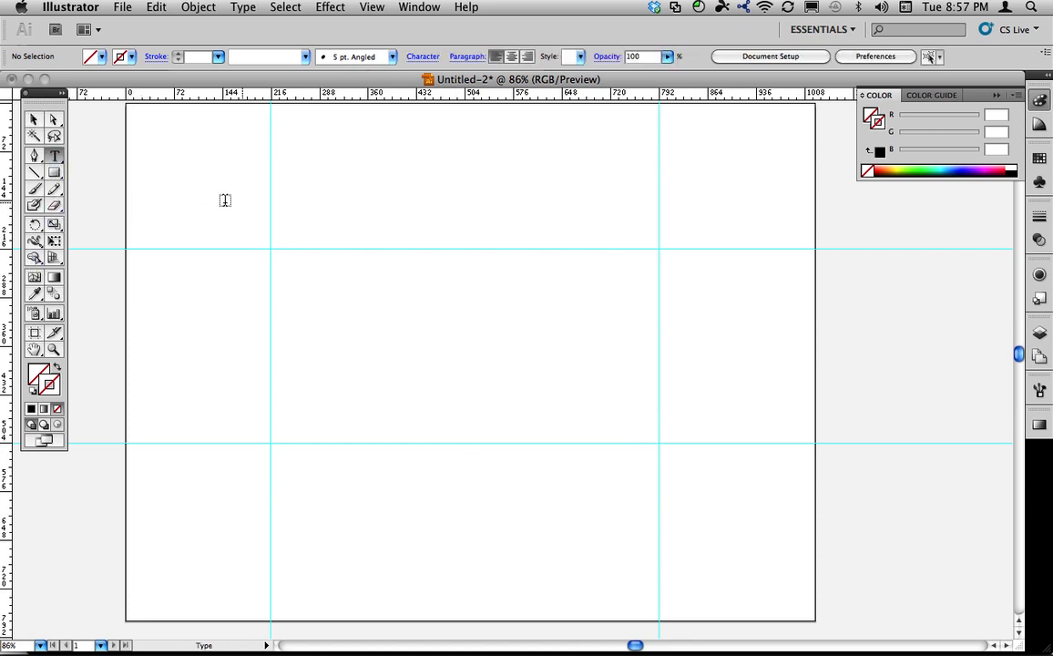
pyautogui.click(53, 173)
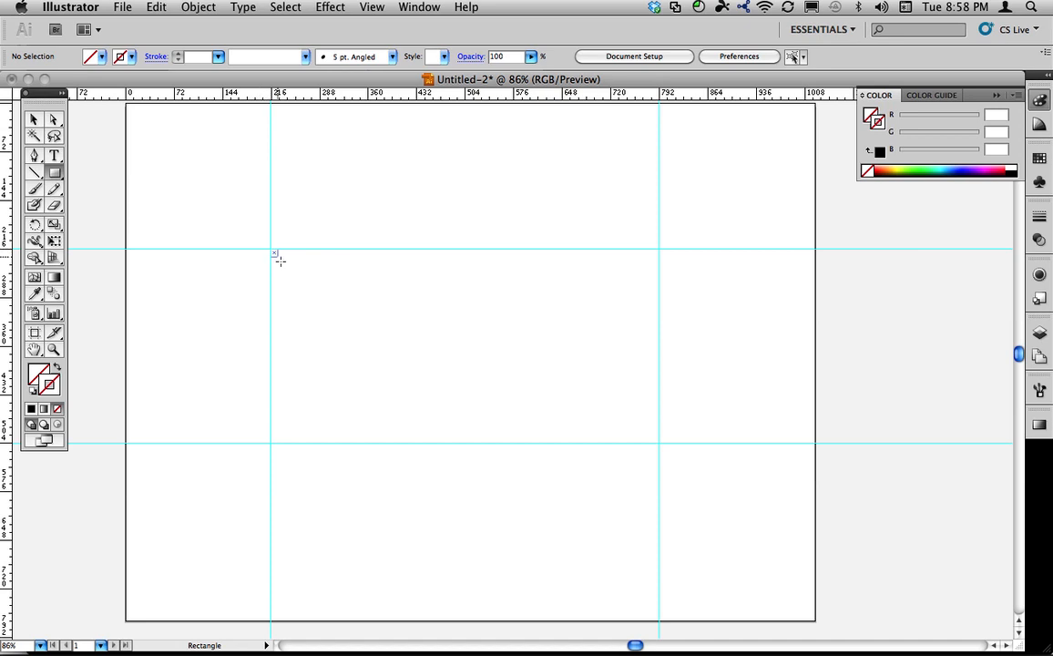
pyautogui.moveTo(279, 260)
pyautogui.mouseDown()
pyautogui.moveTo(365, 337)
pyautogui.moveTo(531, 369)
pyautogui.moveTo(708, 219)
pyautogui.moveTo(670, 237)
pyautogui.moveTo(661, 223)
pyautogui.moveTo(644, 425)
pyautogui.moveTo(657, 443)
pyautogui.mouseUp()
pyautogui.click(34, 119)
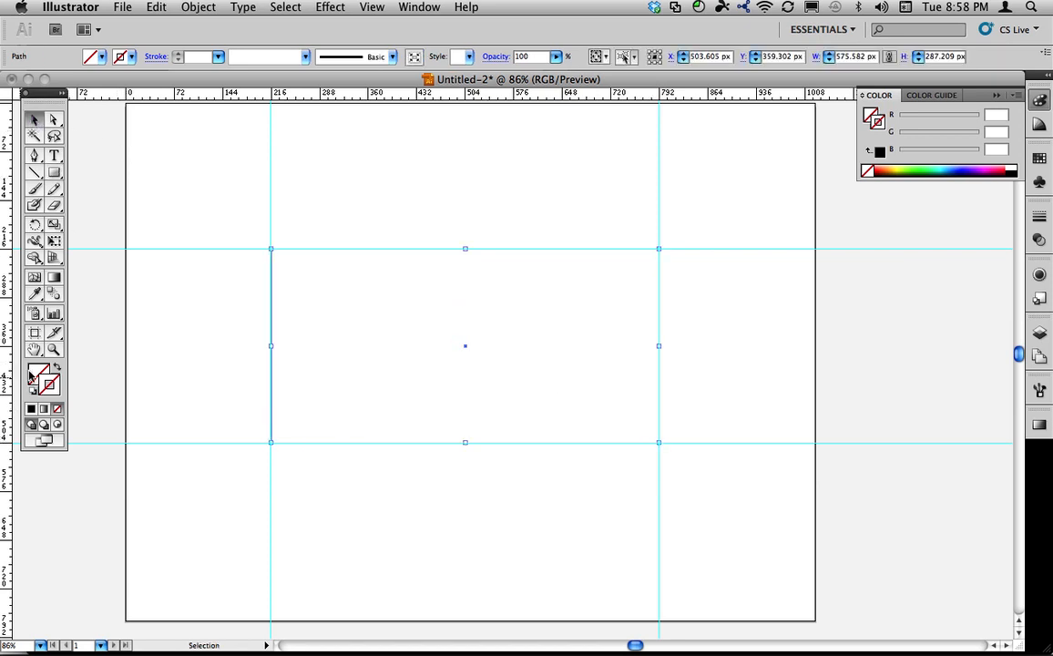
# - Fill the rectangle with pale yellow, RGB 255, 248, 191, and deselect it
pyautogui.click(31, 374)
pyautogui.click(31, 410)
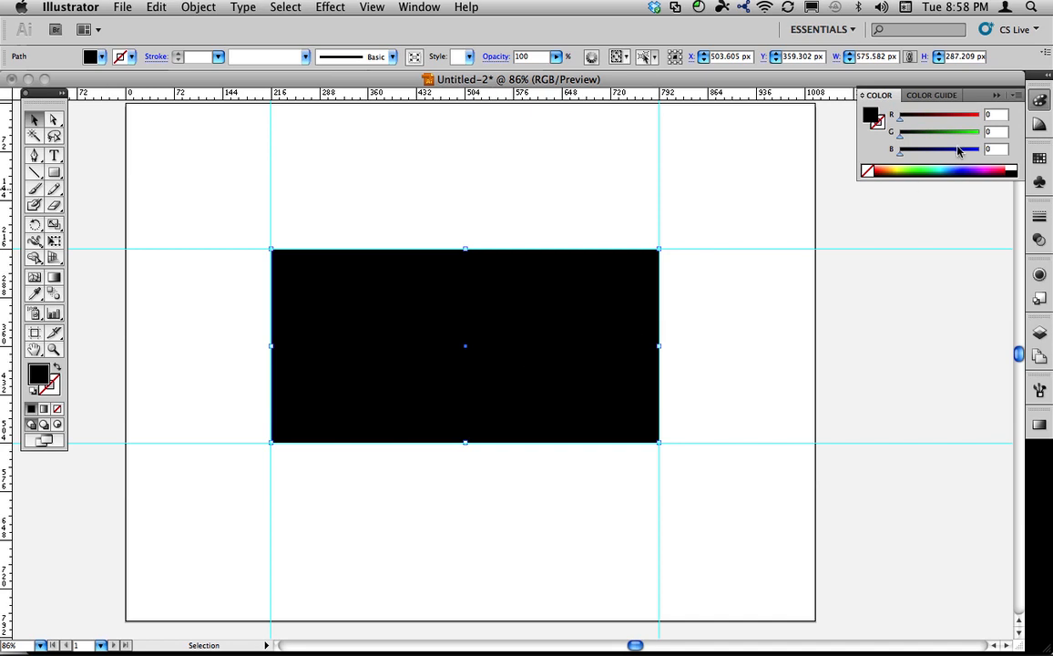
pyautogui.click(898, 164)
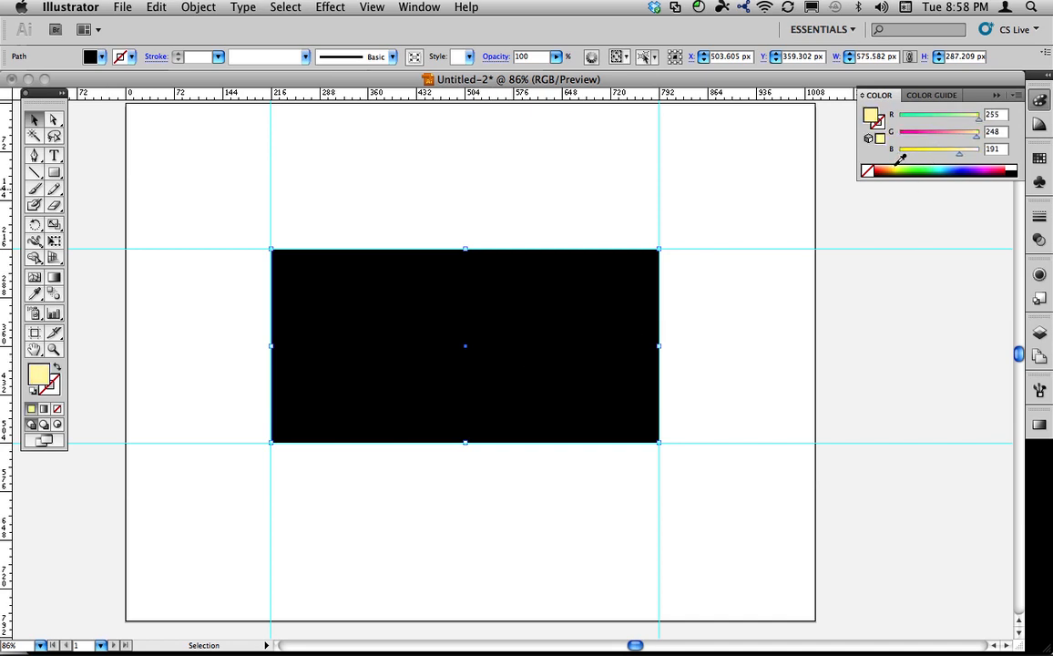
pyautogui.click(503, 191)
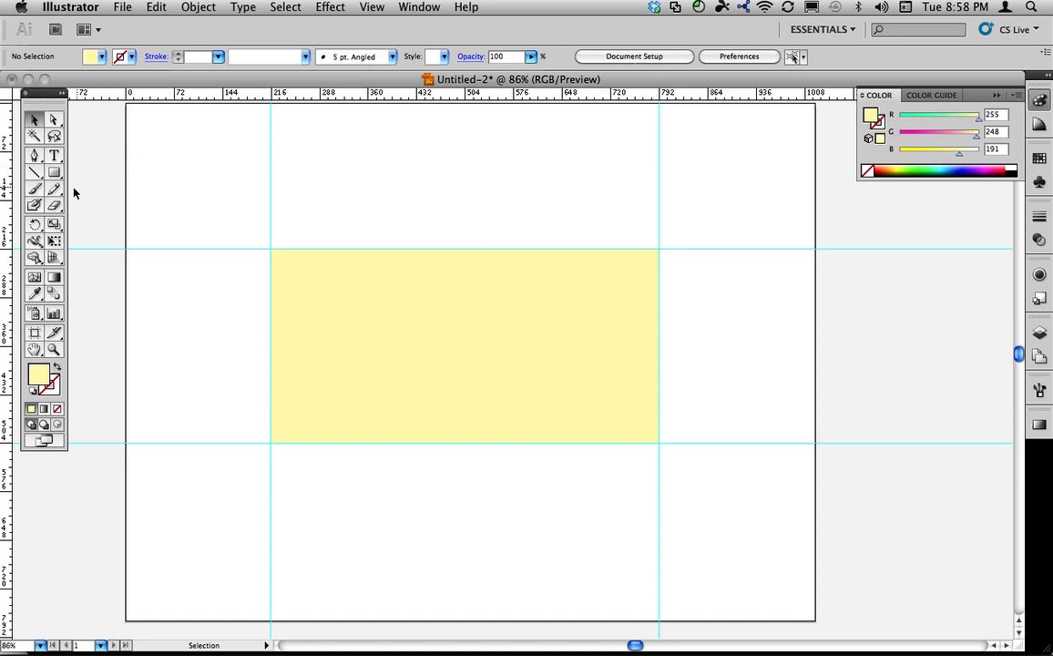
# - Try drawing ellipses against the left vertical guide above the yellow rectangle, and remove them
pyautogui.moveTo(54, 173); pyautogui.dragTo(113, 207)
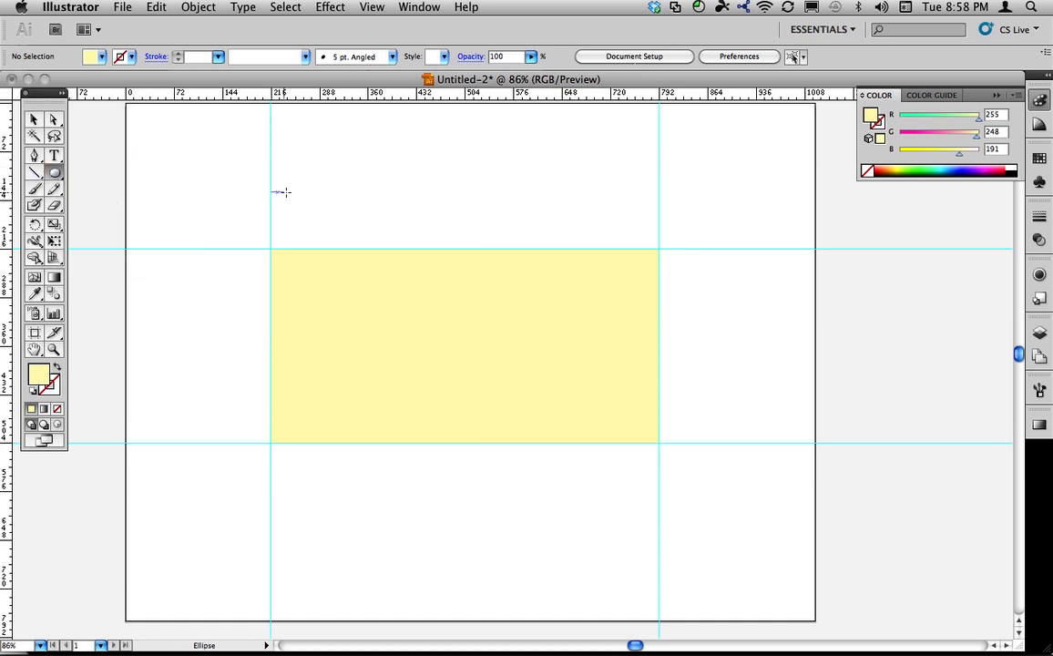
pyautogui.moveTo(271, 193); pyautogui.dragTo(318, 246)
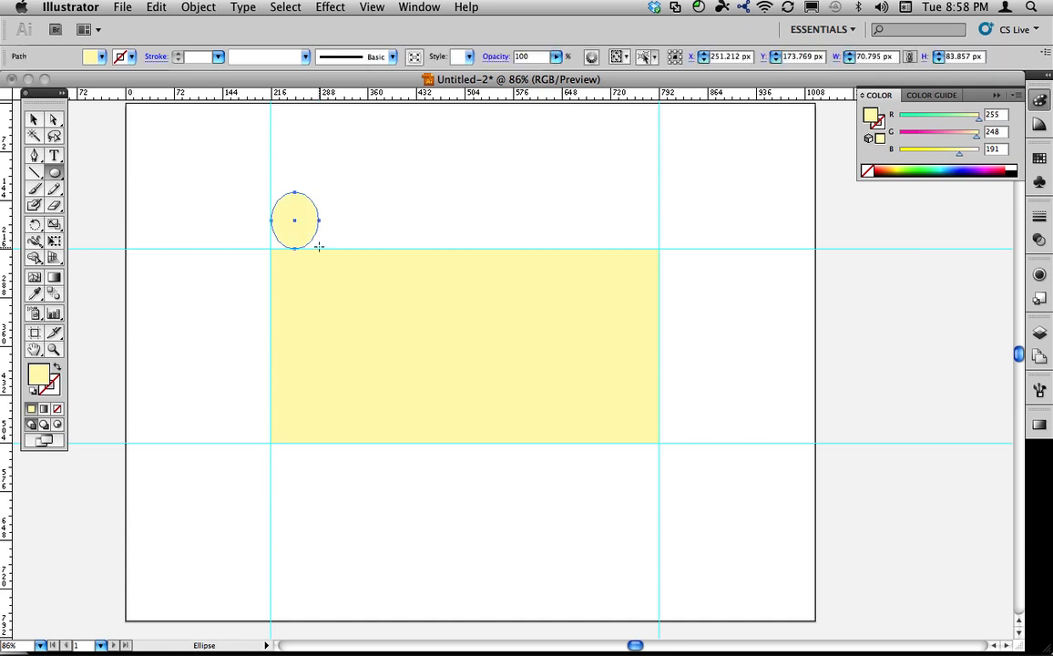
pyautogui.press('super+z')
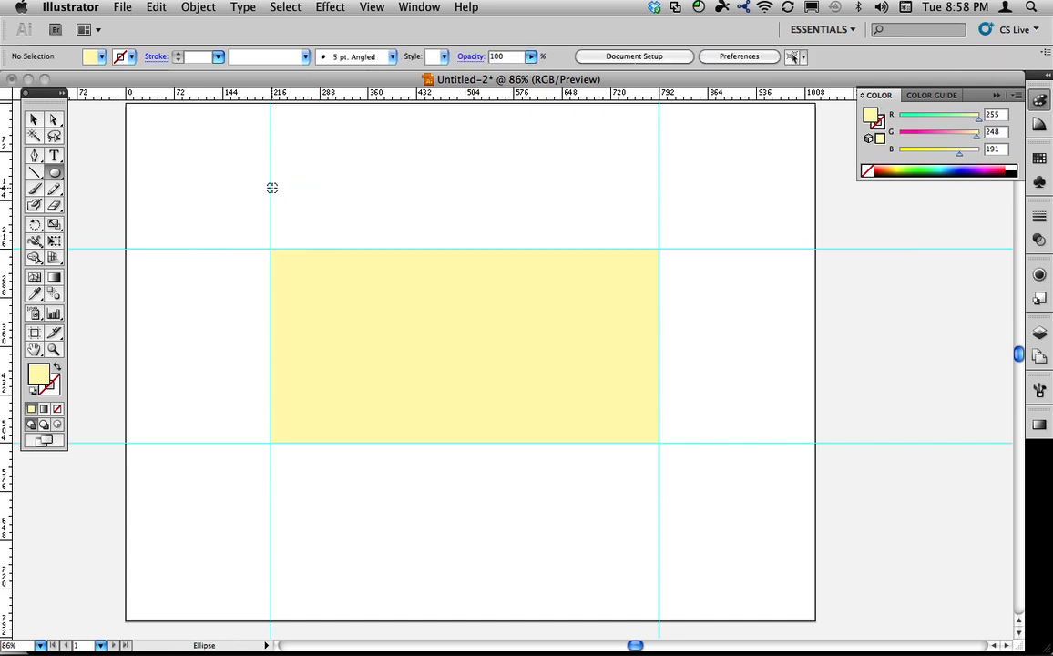
pyautogui.moveTo(271, 189); pyautogui.dragTo(301, 248)
pyautogui.press('Delete')
pyautogui.click(32, 119)
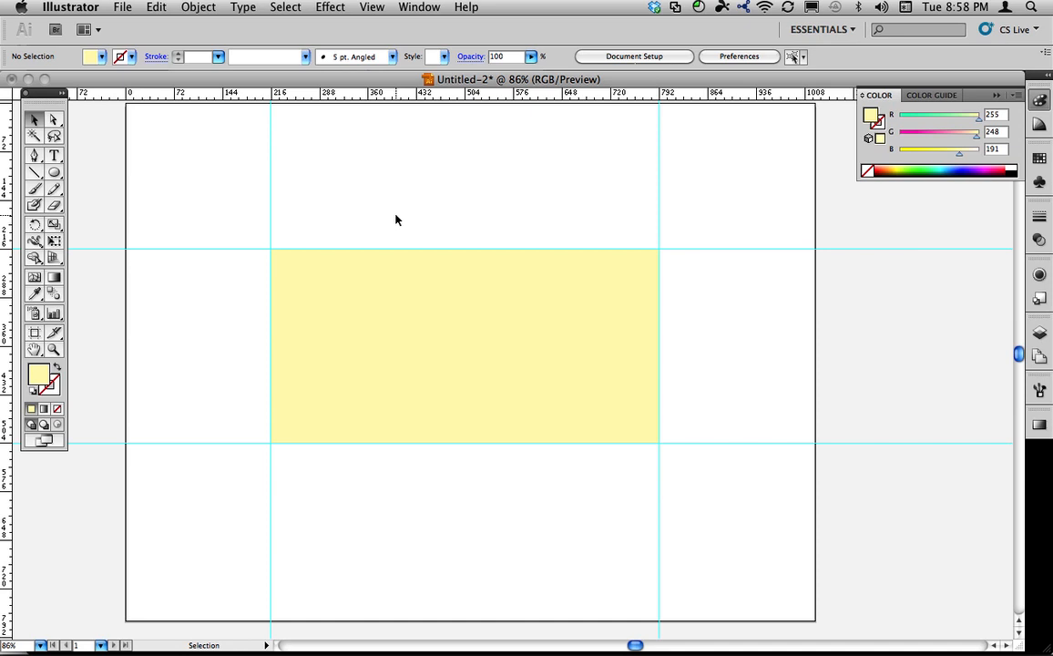
# - Draw six smaller rectangles around the large one: three above it and one each to its right, below and to its left
pyautogui.click(54, 171)
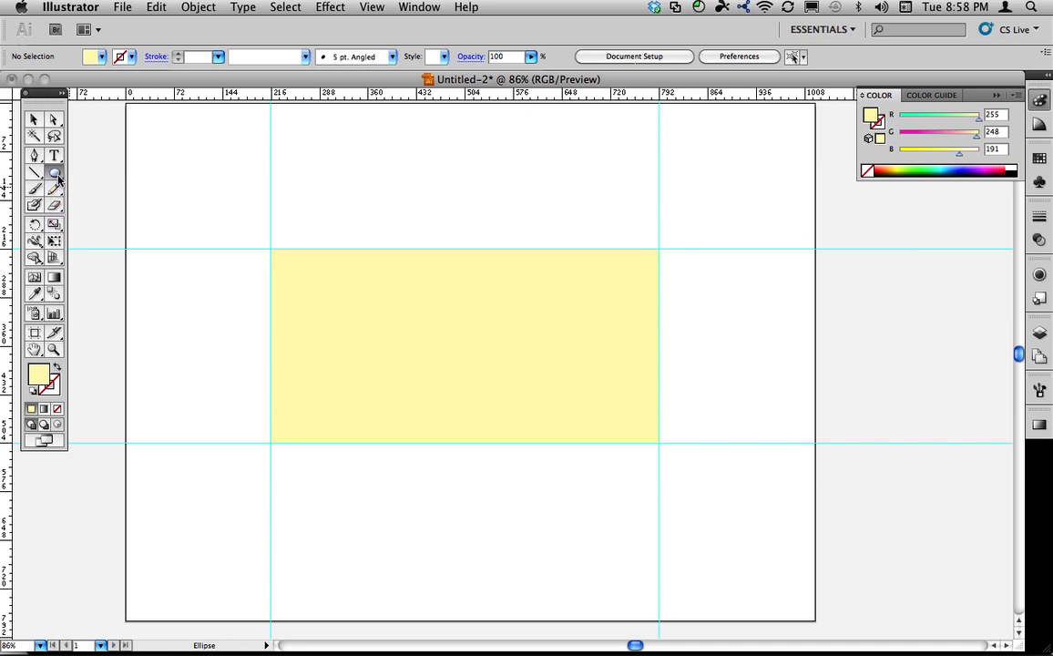
pyautogui.moveTo(53, 171); pyautogui.dragTo(100, 160)
pyautogui.moveTo(321, 150); pyautogui.dragTo(374, 215)
pyautogui.moveTo(478, 186); pyautogui.dragTo(536, 228)
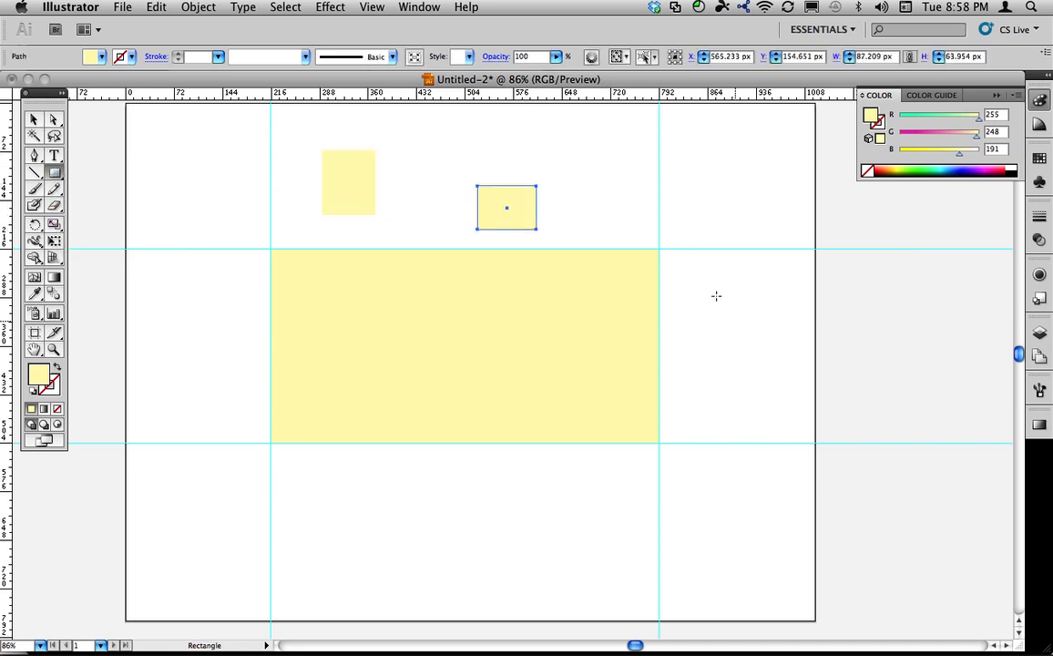
pyautogui.moveTo(714, 293); pyautogui.dragTo(769, 364)
pyautogui.moveTo(334, 483); pyautogui.dragTo(485, 587)
pyautogui.moveTo(152, 299); pyautogui.dragTo(244, 381)
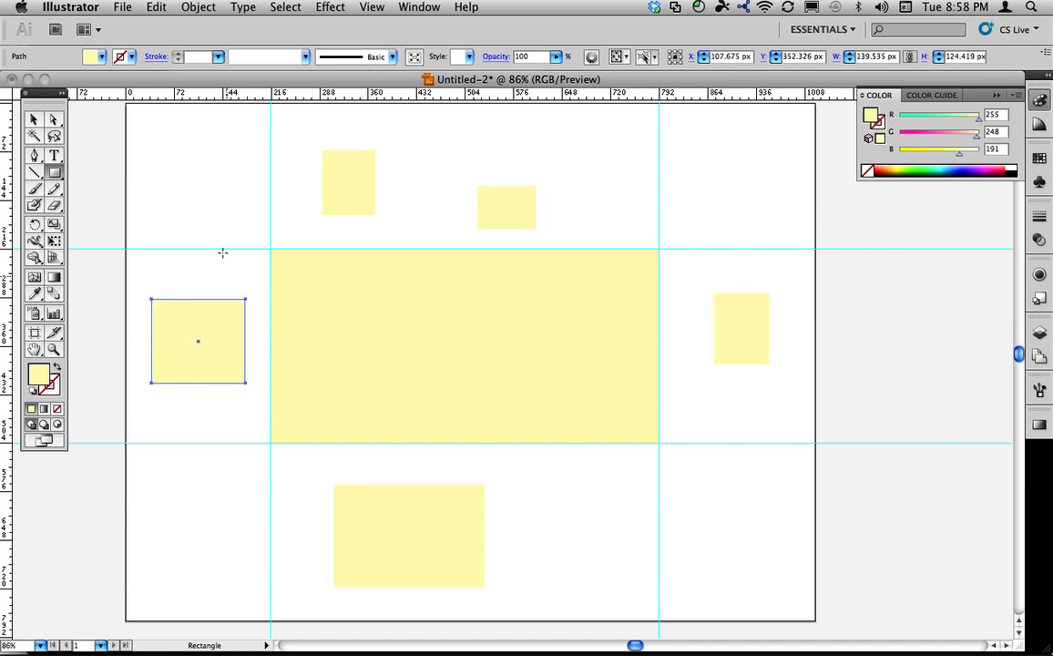
pyautogui.moveTo(198, 154); pyautogui.dragTo(280, 228)
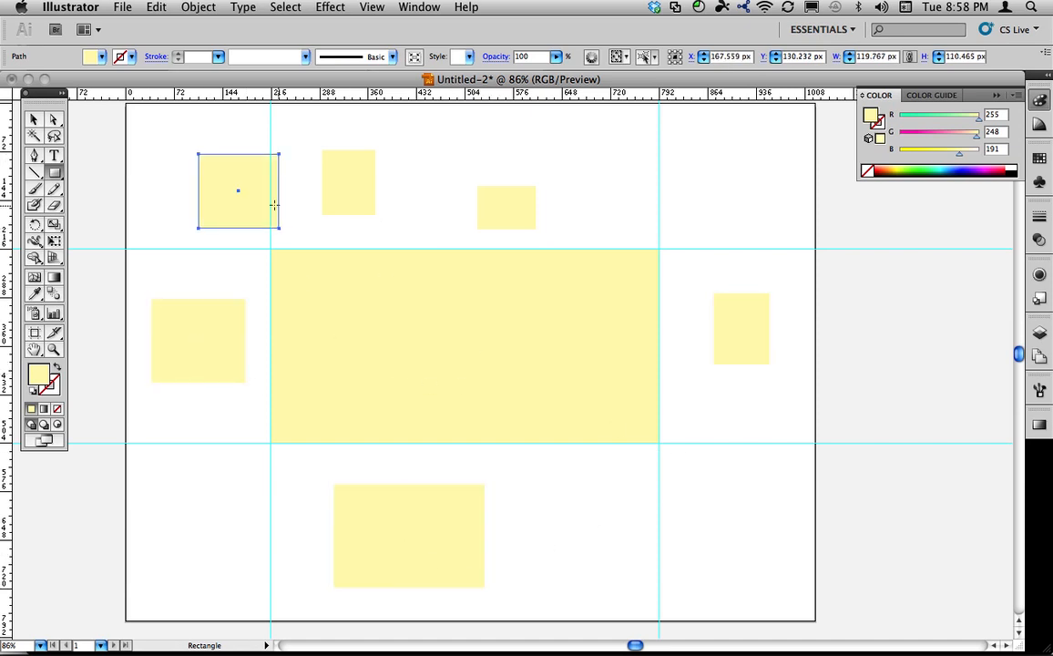
# - Fill the three small rectangles above the large one with green, blue and teal swatches, from left to right
pyautogui.click(33, 119)
pyautogui.click(1038, 158)
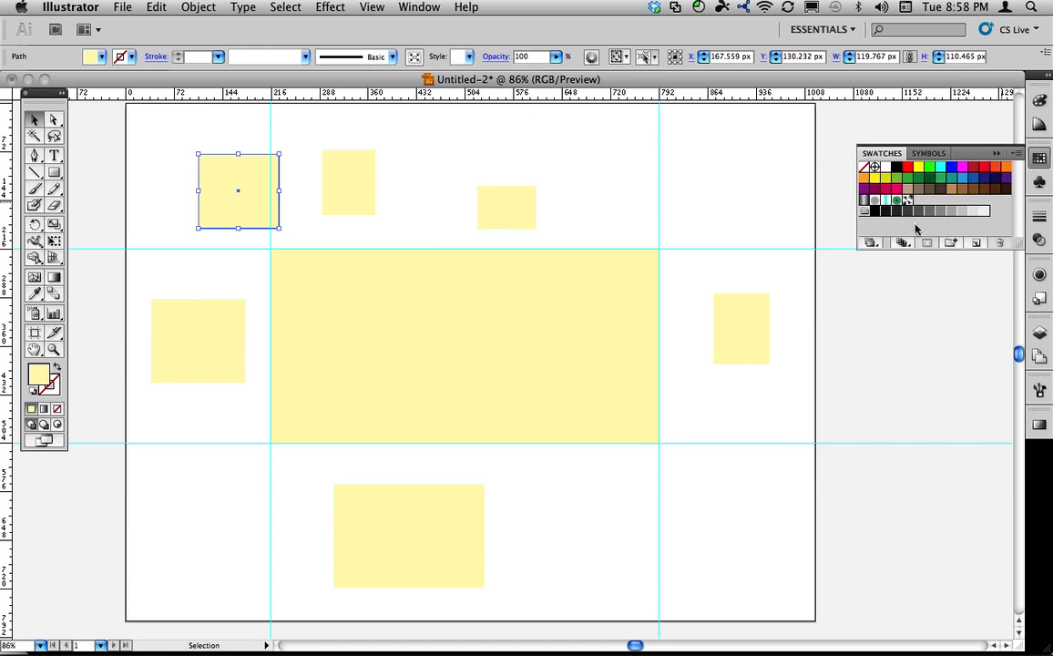
pyautogui.click(917, 180)
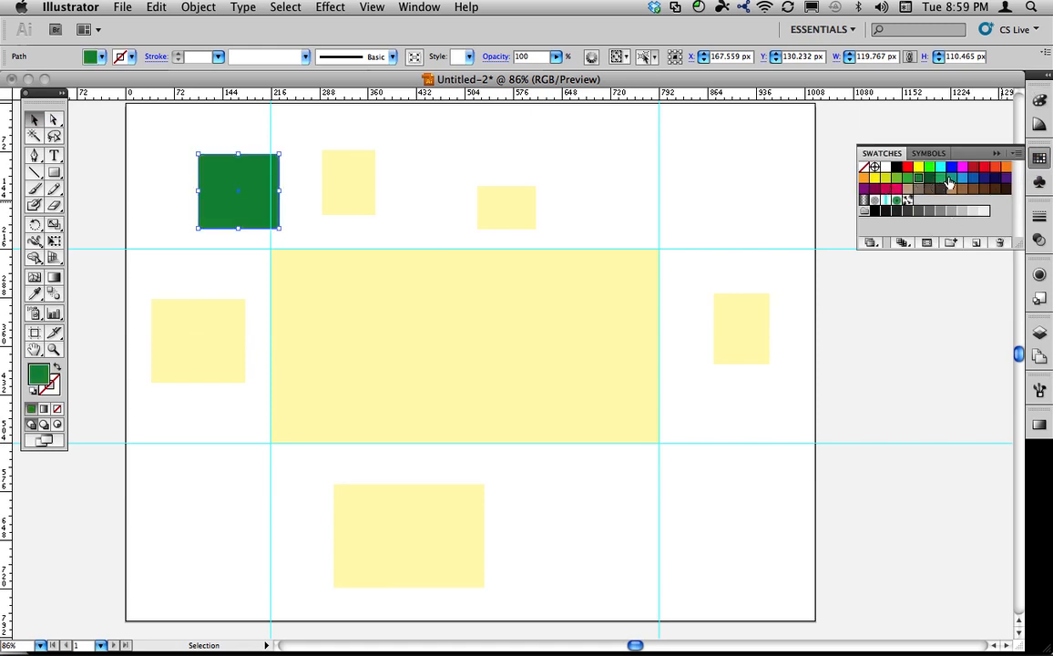
pyautogui.moveTo(948, 182); pyautogui.dragTo(528, 206)
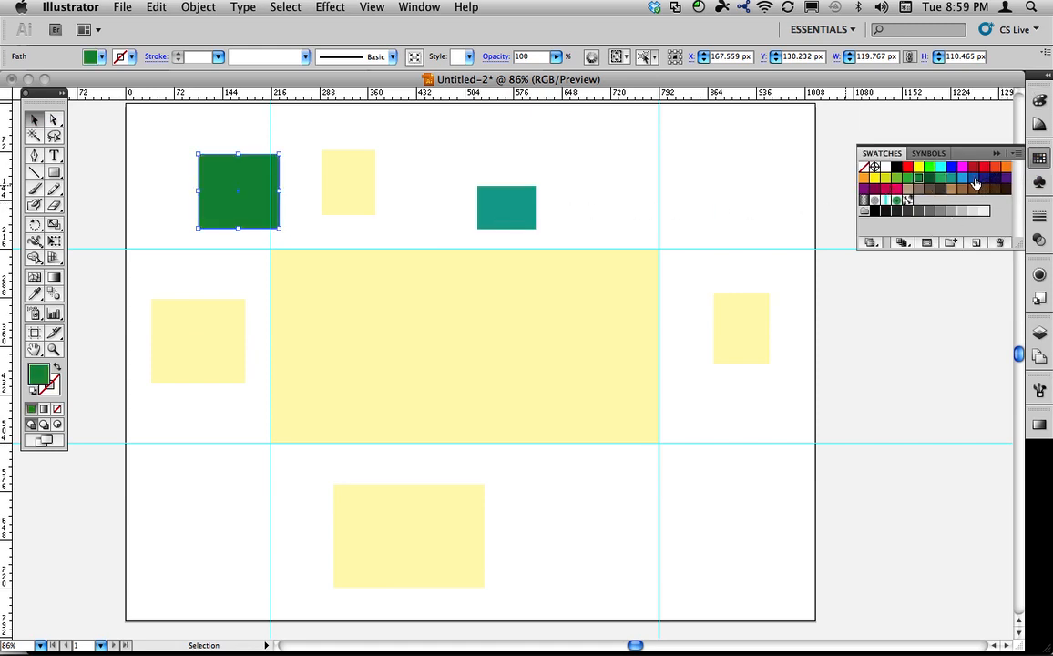
pyautogui.moveTo(974, 183); pyautogui.dragTo(337, 168)
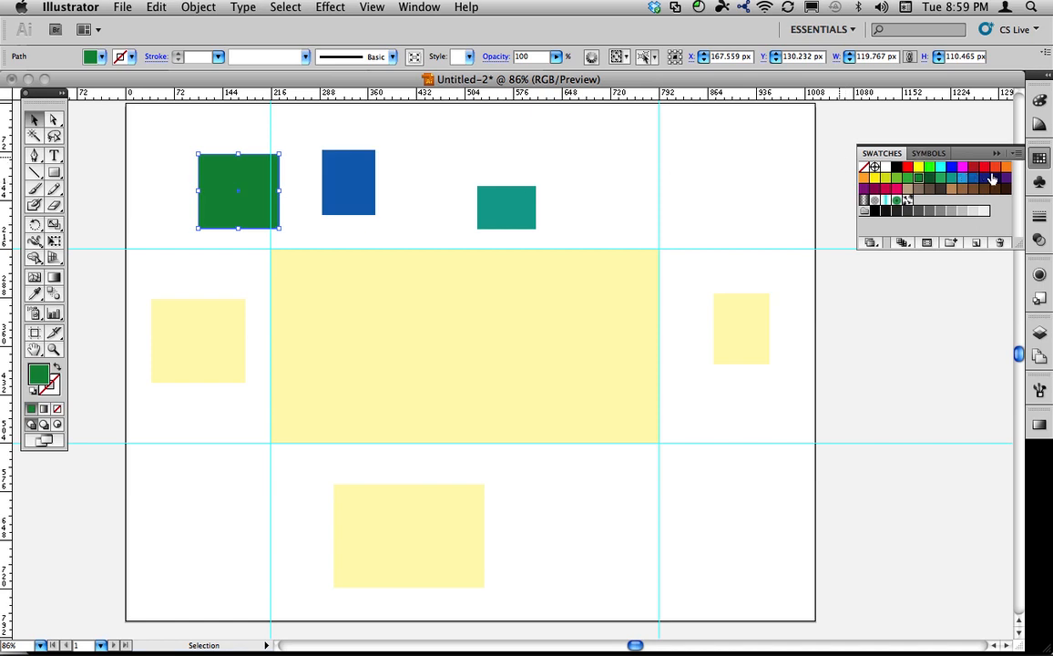
# - Using swatches, fill the left rectangle brown, the lower one dark grey-brown, the large one purple and the right one orange
pyautogui.moveTo(969, 193); pyautogui.dragTo(200, 336)
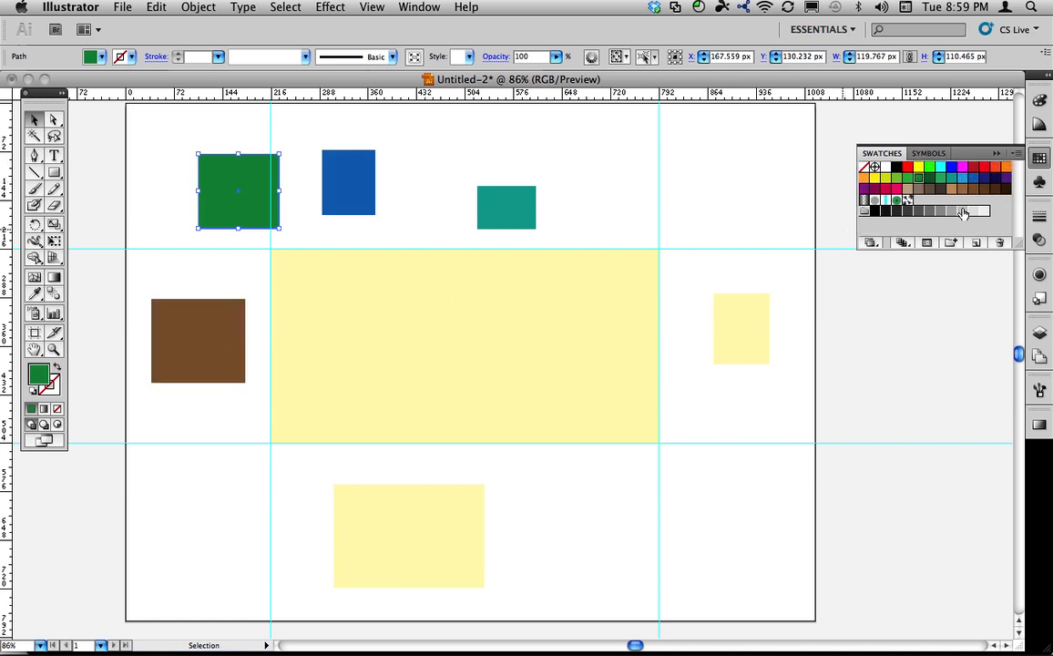
pyautogui.moveTo(932, 187); pyautogui.dragTo(437, 503)
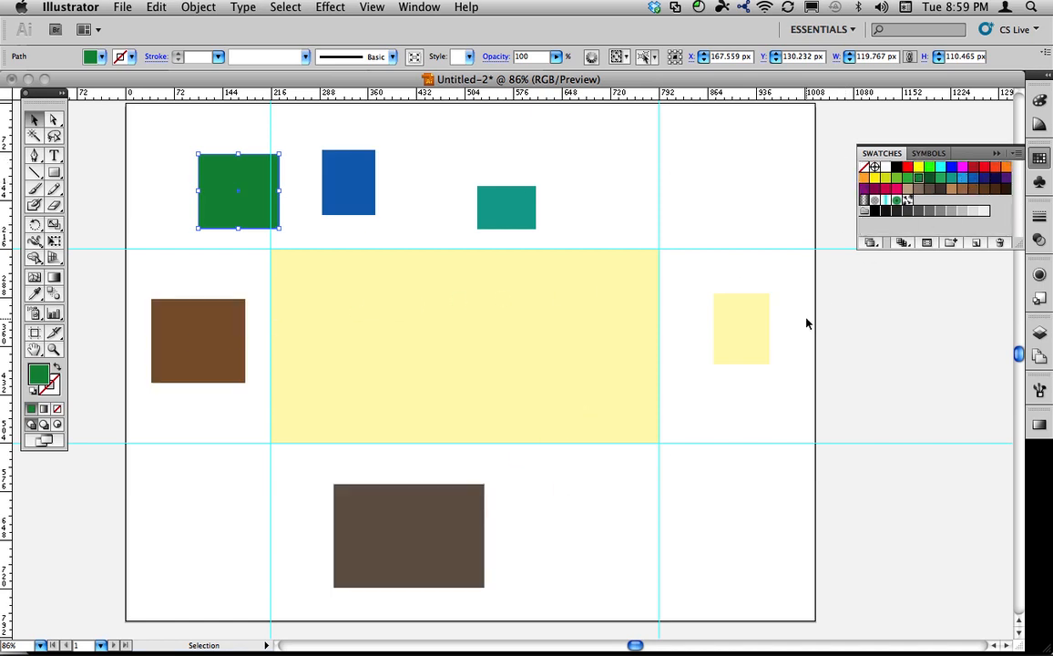
pyautogui.moveTo(867, 186); pyautogui.dragTo(398, 328)
pyautogui.click(696, 199)
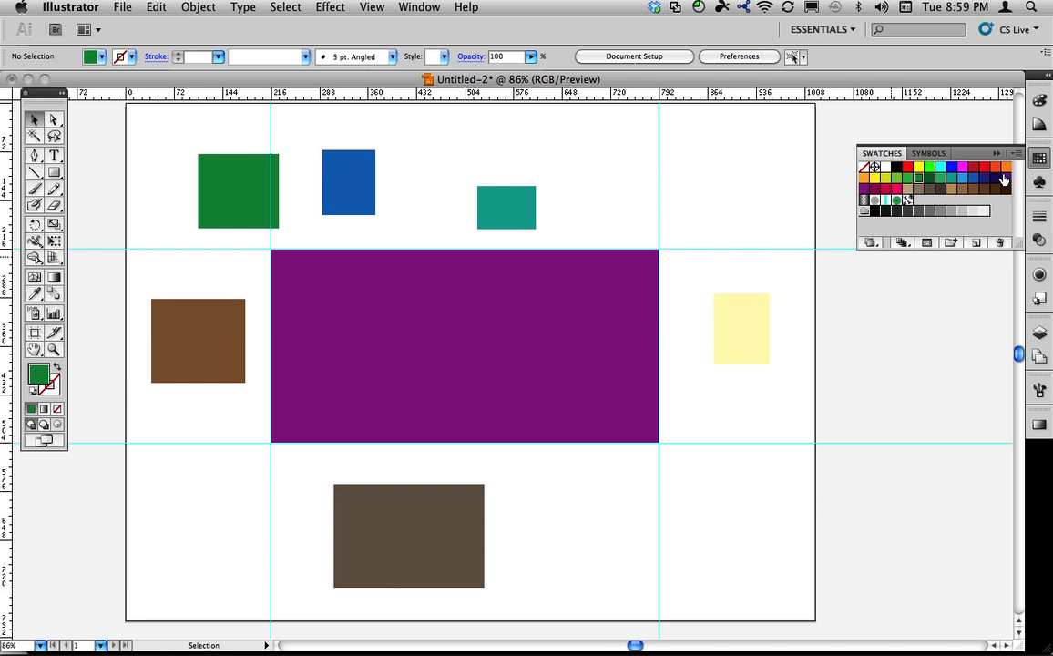
pyautogui.moveTo(1003, 175); pyautogui.dragTo(726, 364)
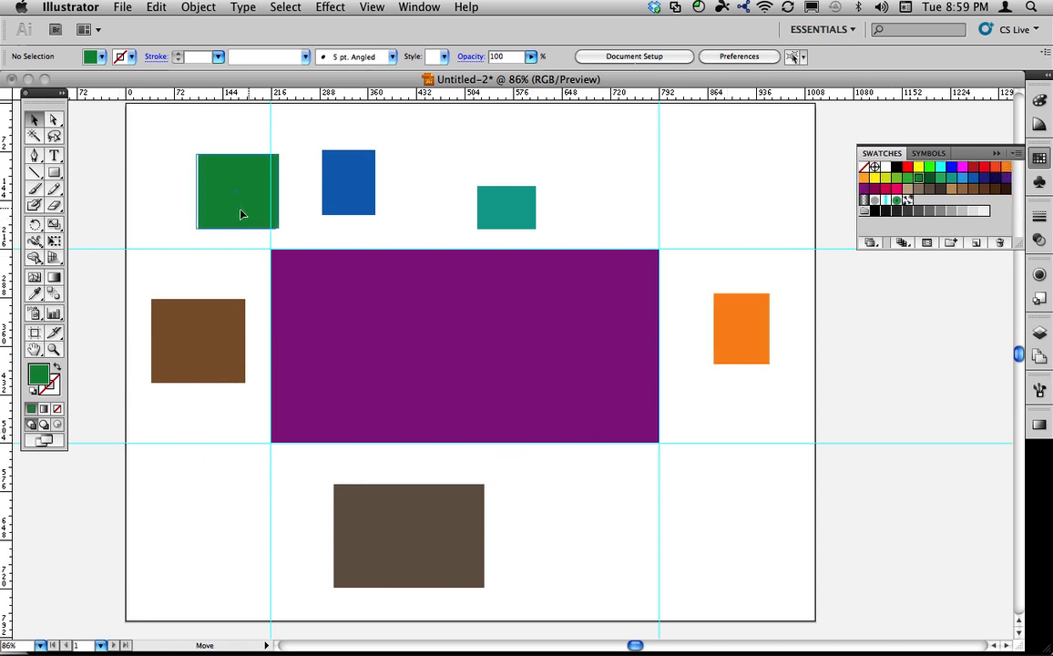
# - Move the green rectangle against the left vertical guide and the blue one against the right vertical guide, above the purple rectangle
pyautogui.moveTo(238, 212); pyautogui.dragTo(271, 198)
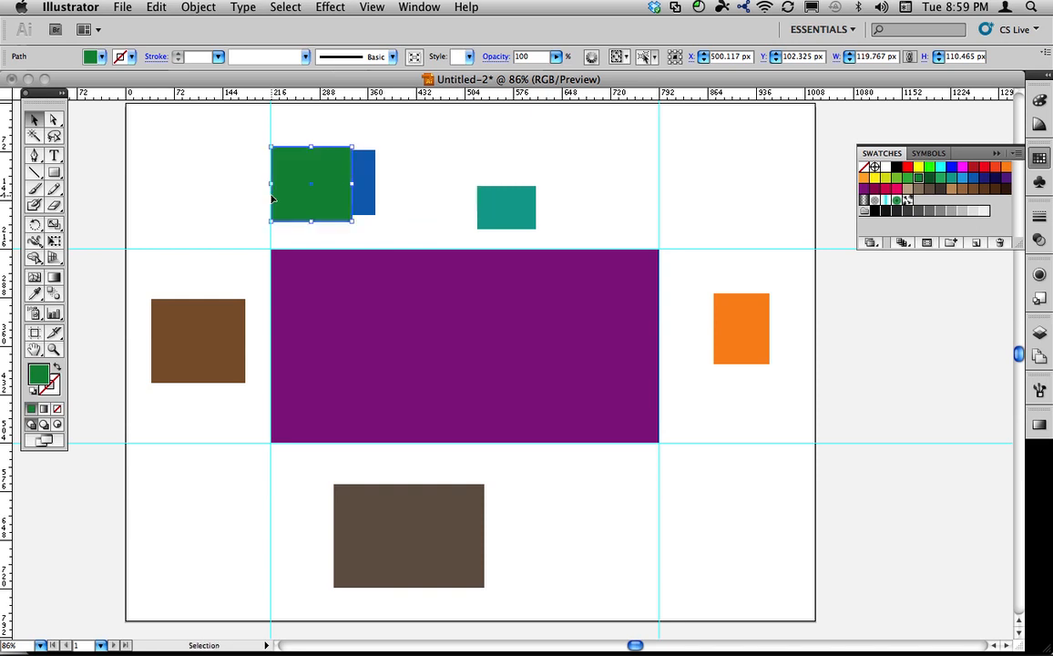
pyautogui.click(412, 211)
pyautogui.moveTo(371, 198); pyautogui.dragTo(661, 179)
pyautogui.click(679, 185)
# - Turn on Smart Guides and try aligning the teal rectangle with the green one and the other shapes above the purple rectangle
pyautogui.click(371, 6)
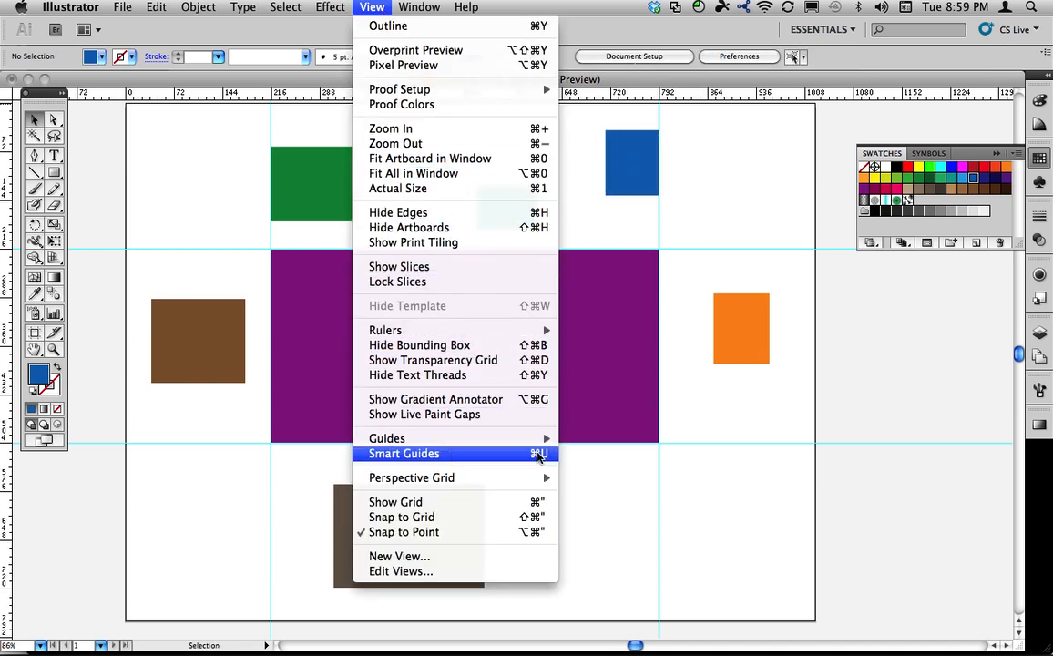
pyautogui.click(472, 454)
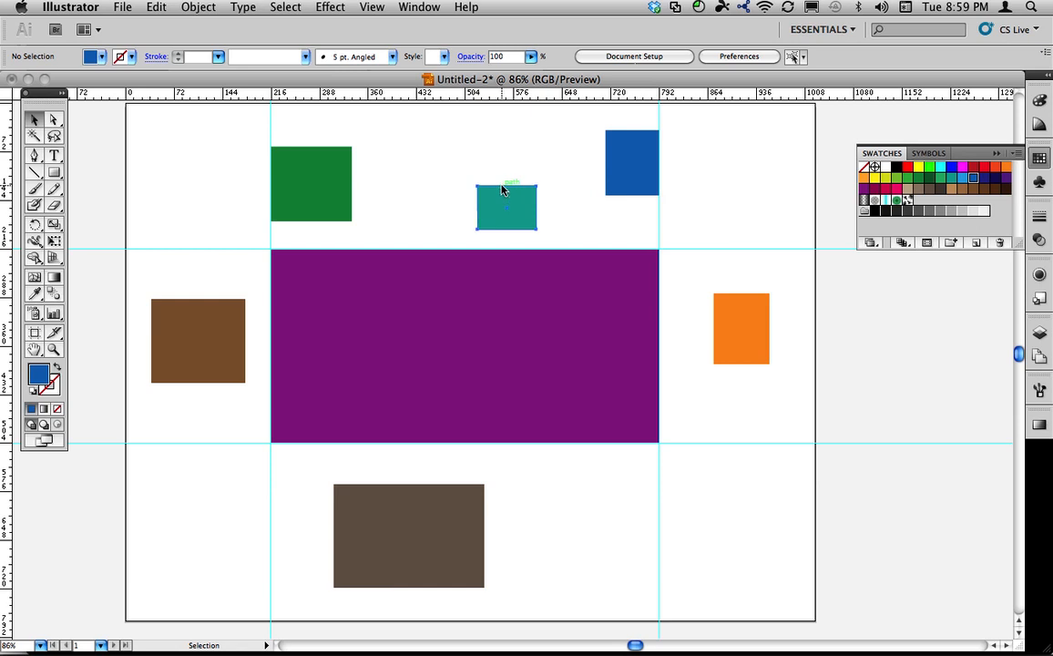
pyautogui.moveTo(505, 191); pyautogui.dragTo(410, 204)
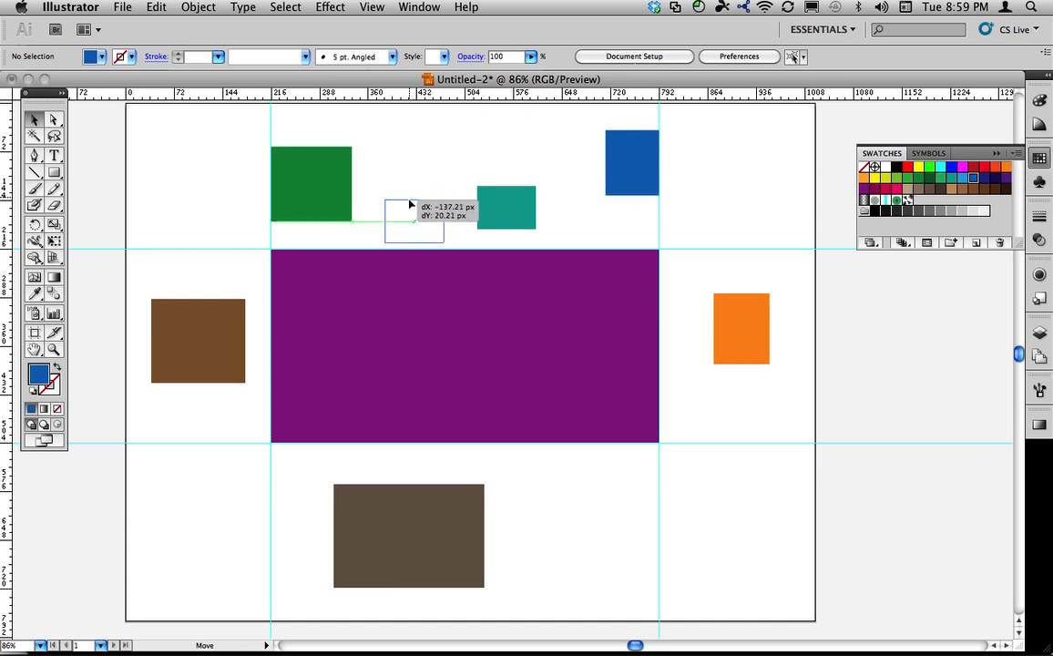
pyautogui.moveTo(410, 204); pyautogui.dragTo(407, 150)
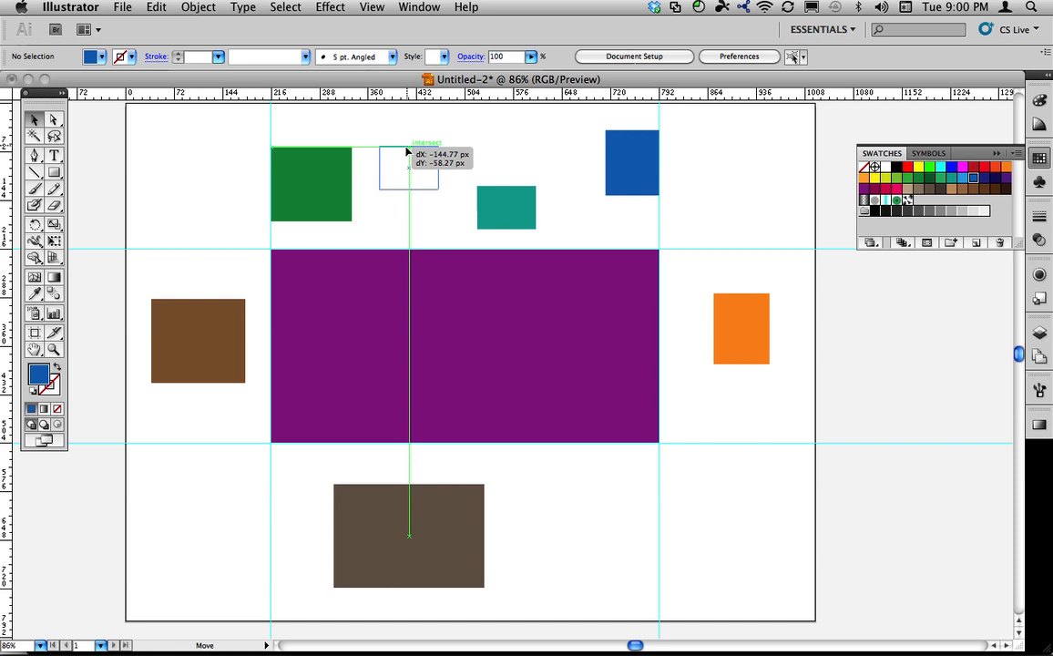
pyautogui.moveTo(418, 153); pyautogui.dragTo(489, 188)
# - Stack the green, teal, blue and brown rectangles in a left-aligned column, and start the dark grey-brown one at the brown one's right edge
pyautogui.moveTo(329, 196); pyautogui.dragTo(218, 160)
pyautogui.moveTo(520, 185); pyautogui.dragTo(221, 219)
pyautogui.moveTo(641, 168); pyautogui.dragTo(182, 290)
pyautogui.moveTo(180, 349); pyautogui.dragTo(190, 382)
pyautogui.moveTo(413, 540); pyautogui.dragTo(333, 507)
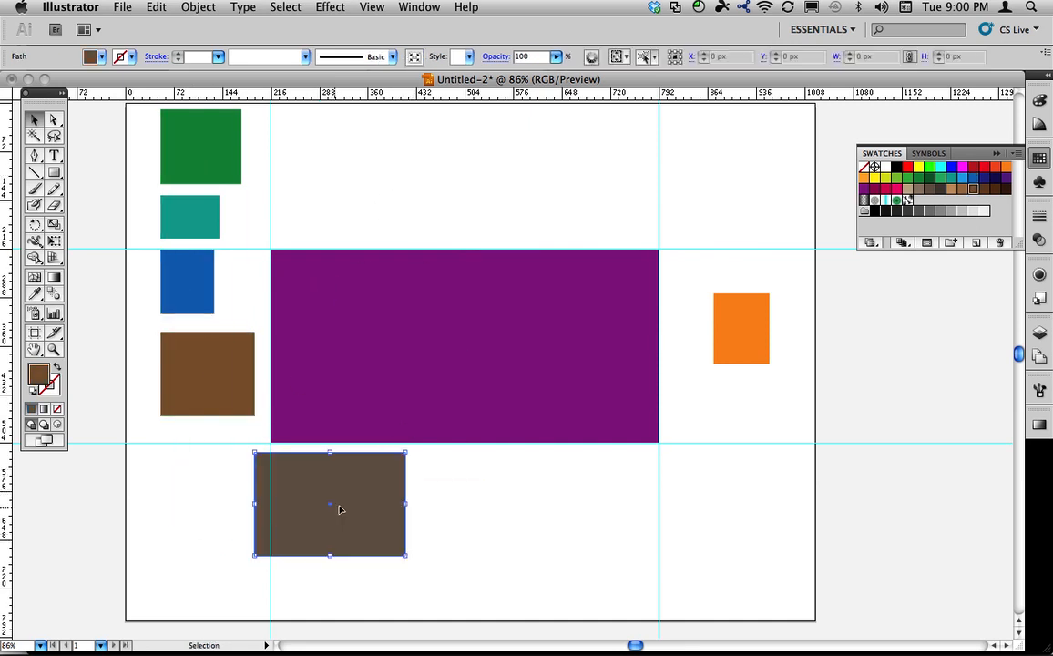
# - Move the orange rectangle around the guides and the purple rectangle, leaving it above the purple one, slightly inside the right vertical guide
pyautogui.moveTo(725, 329); pyautogui.dragTo(670, 208)
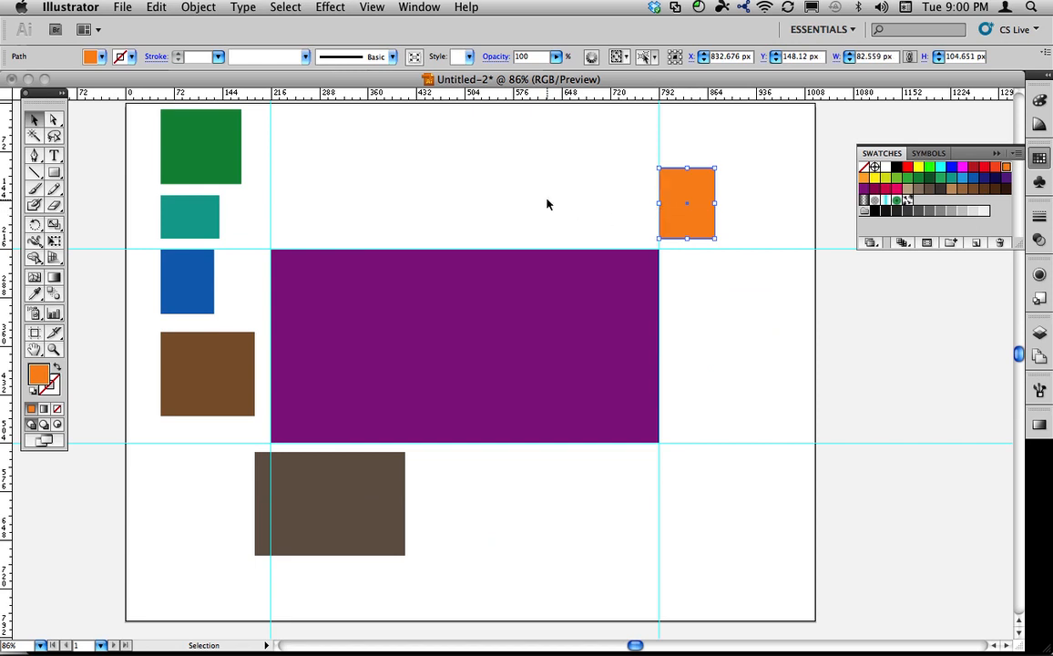
pyautogui.click(505, 227)
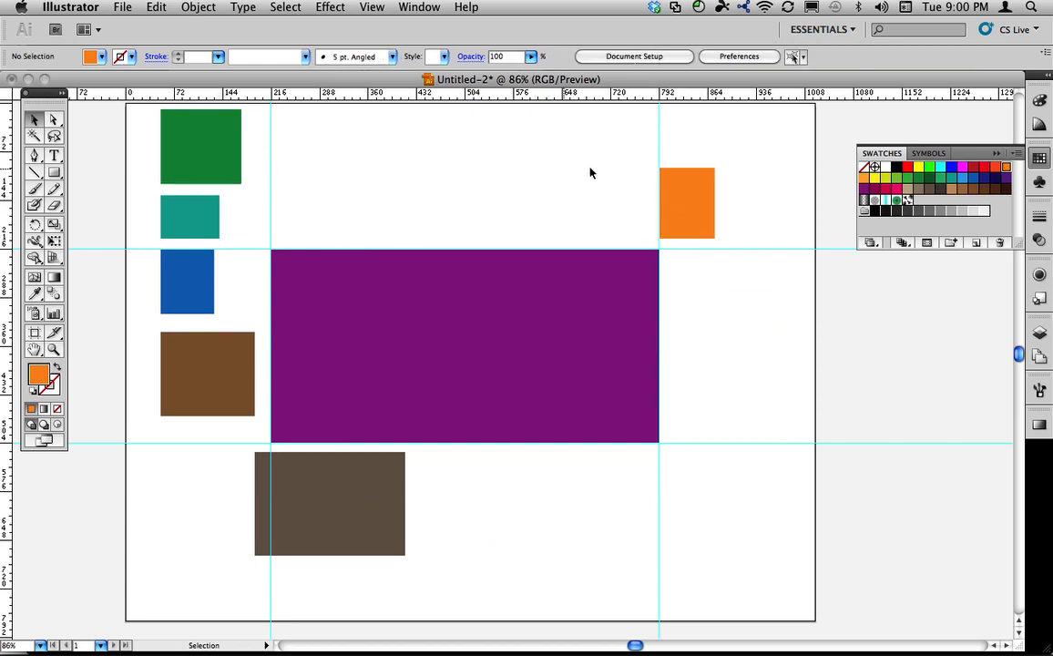
pyautogui.moveTo(694, 208); pyautogui.dragTo(369, 235)
pyautogui.click(414, 216)
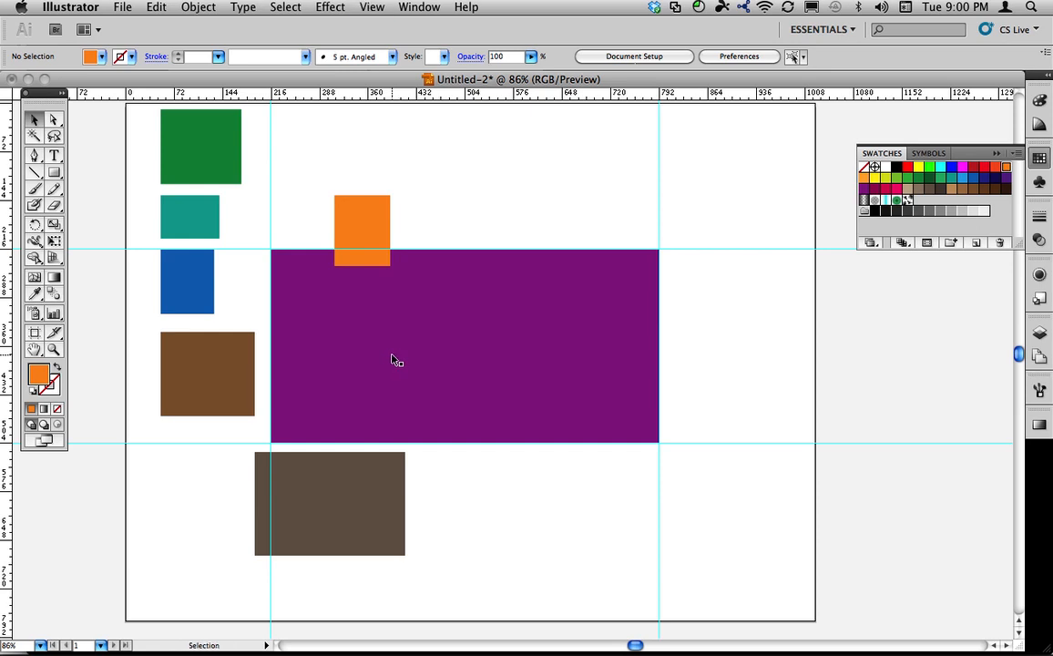
pyautogui.moveTo(386, 230); pyautogui.dragTo(622, 181)
pyautogui.click(529, 177)
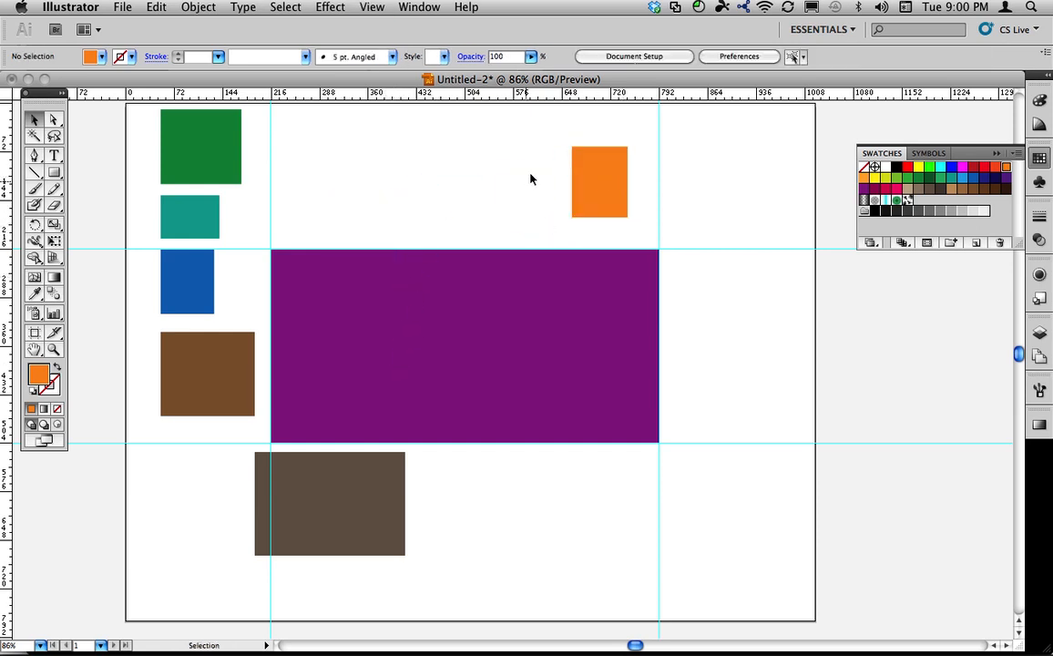